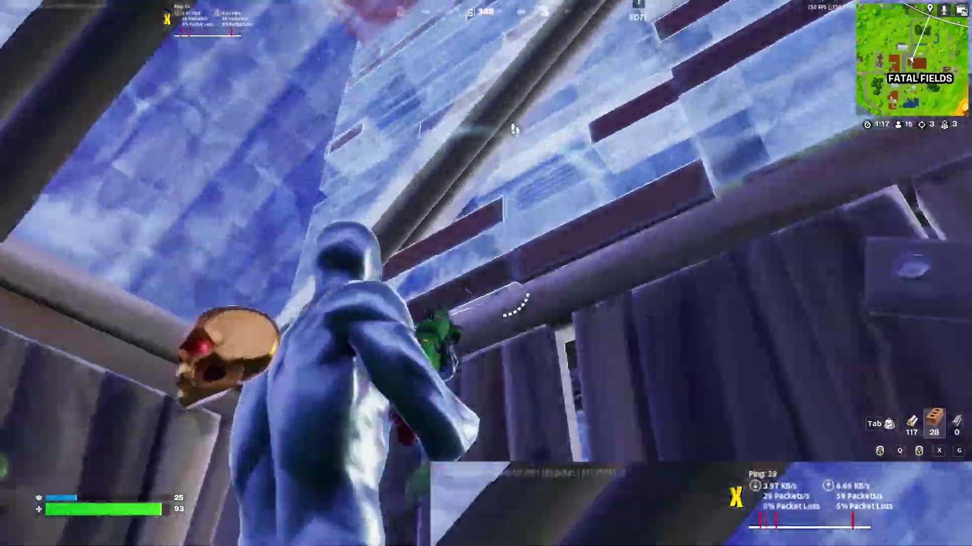
Win the build fight by pickaxing the brick wall, placing a floor and editing the blue wall.
key(1)
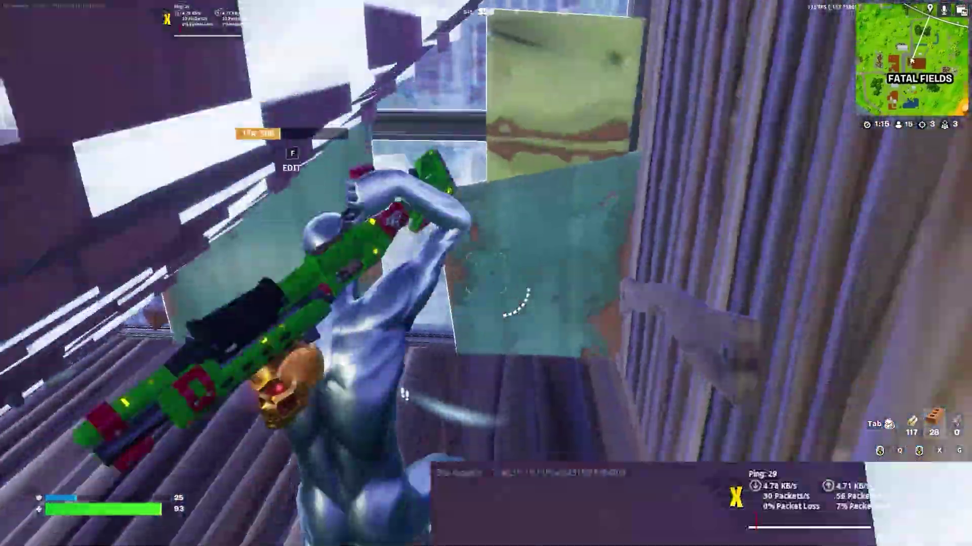
key(q)
key(f)
click(485, 274)
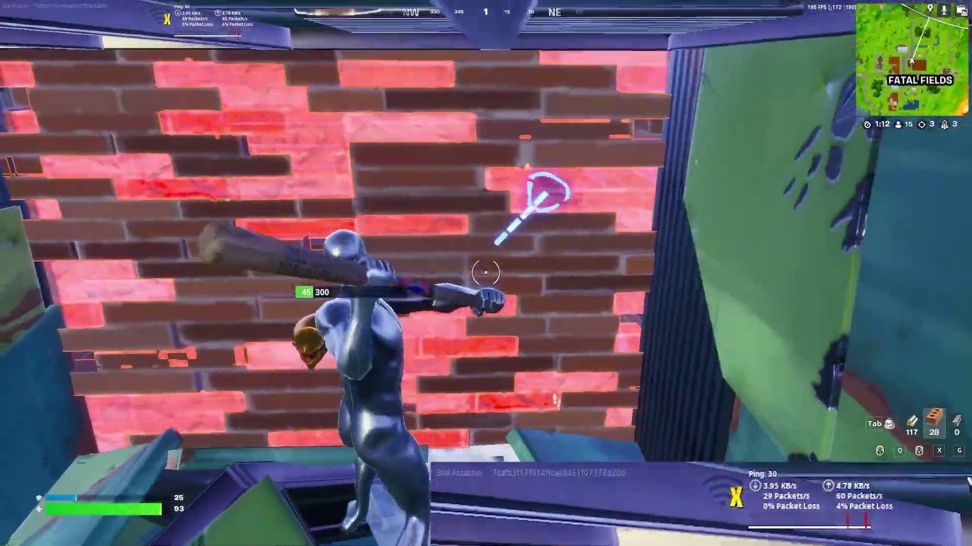
key(q)
click(486, 273)
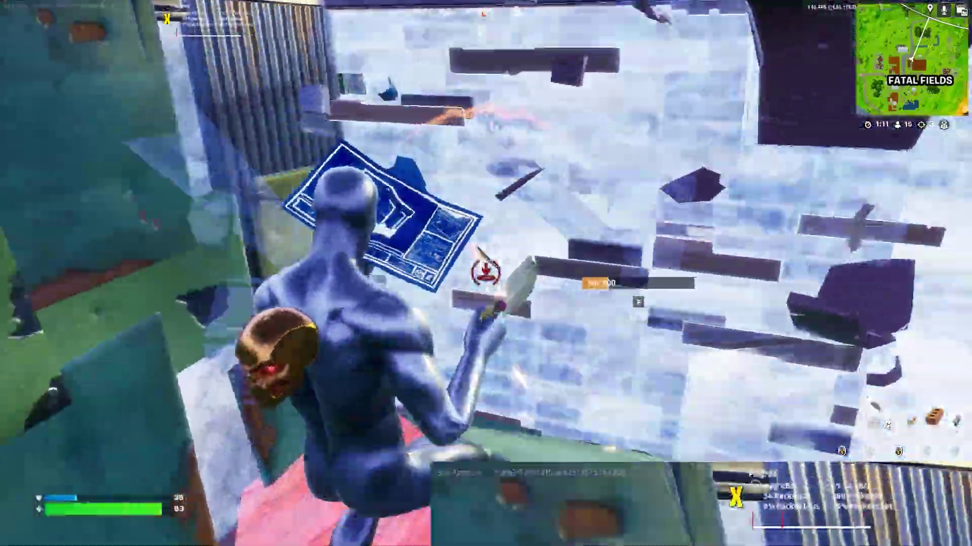
key(1)
key(q)
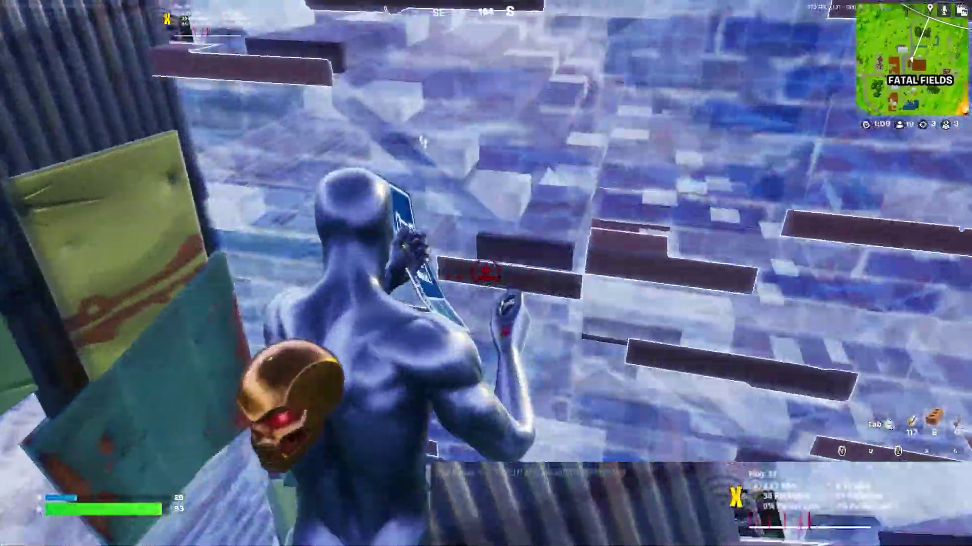
key(e)
key(e)
key(e)
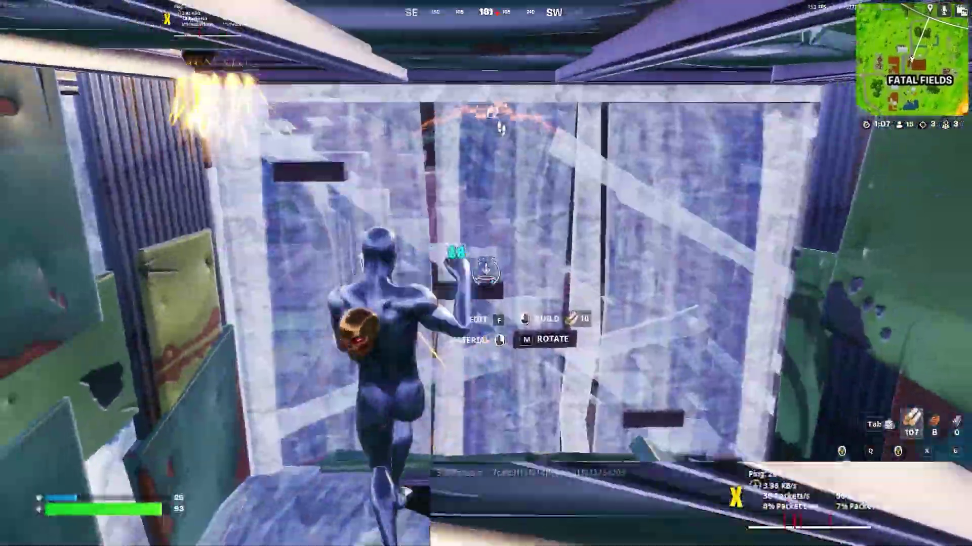
key(e)
Eliminate the enemy with the shotgun and walk over the dropped loot.
key(1)
click(485, 273)
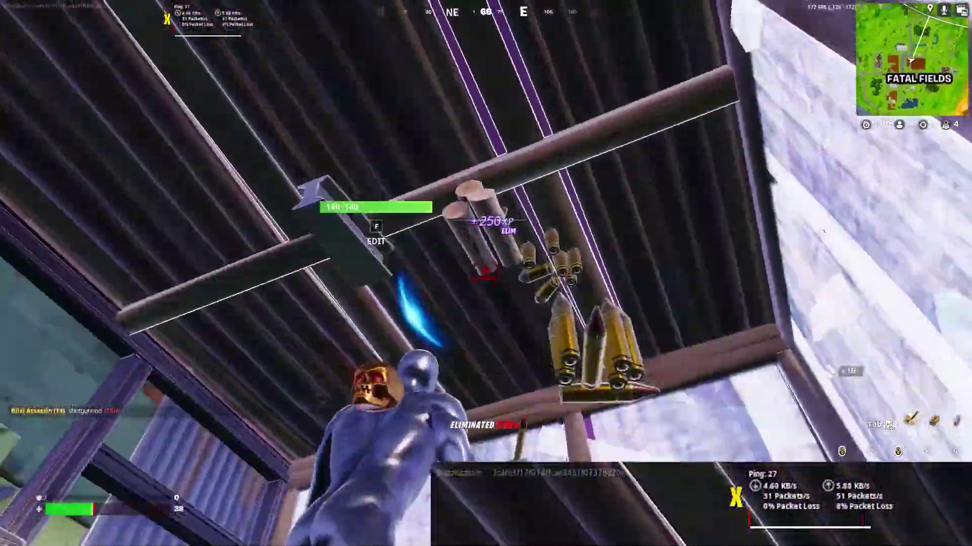
click(485, 273)
key(w)
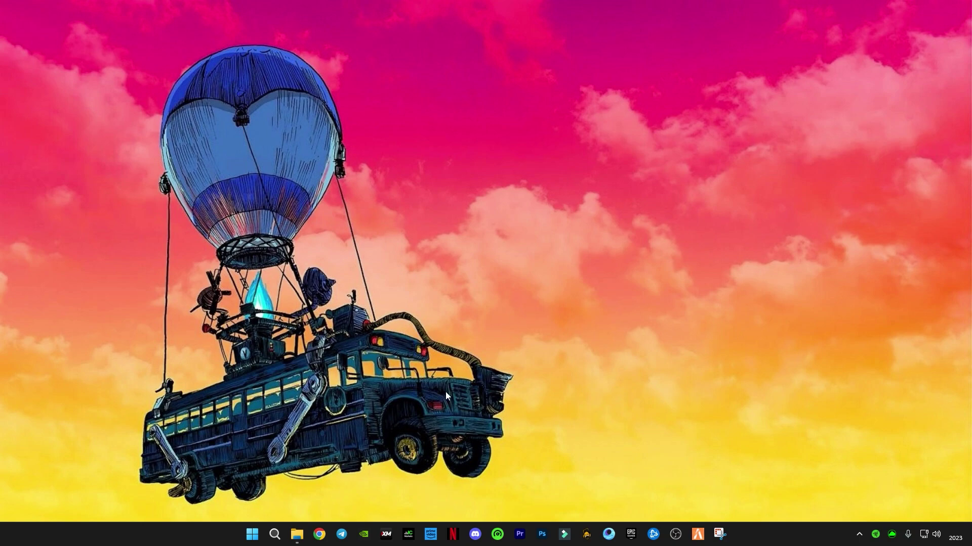
Launch the Run app by searching Windows for 'run'.
right_click(252, 534)
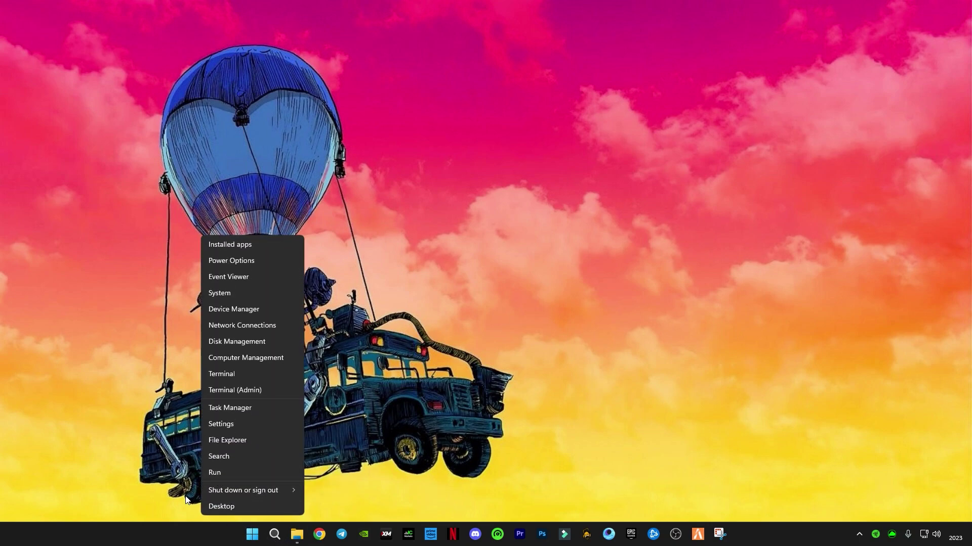
click(275, 535)
click(275, 535)
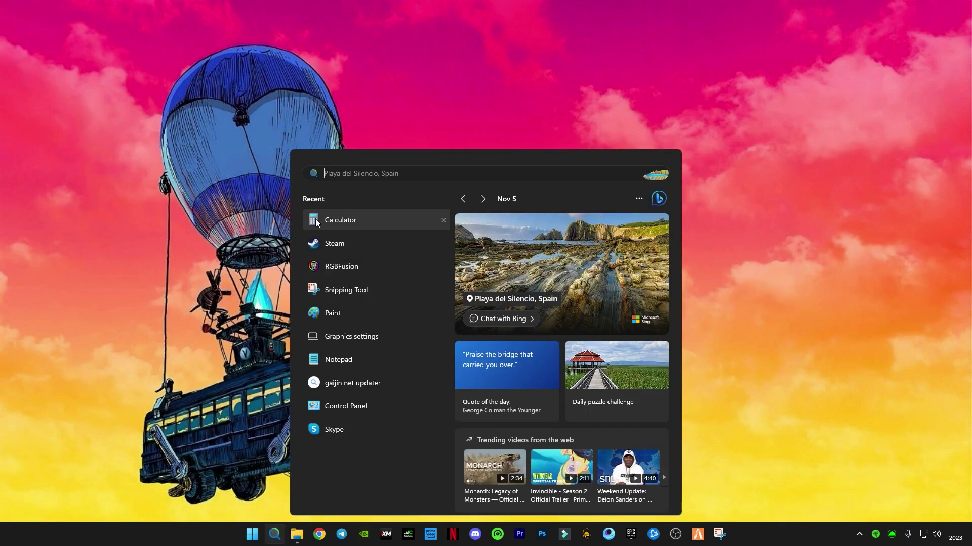
text(run)
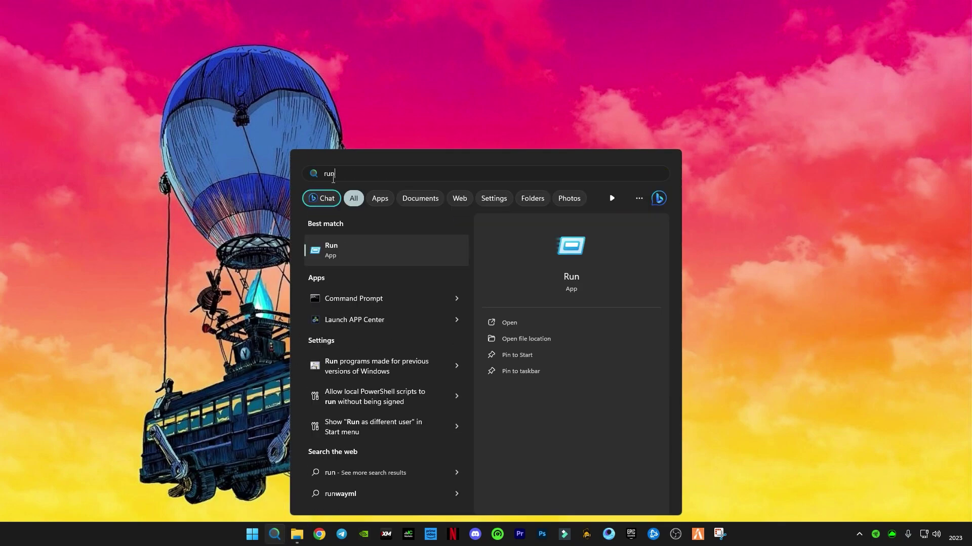
click(339, 251)
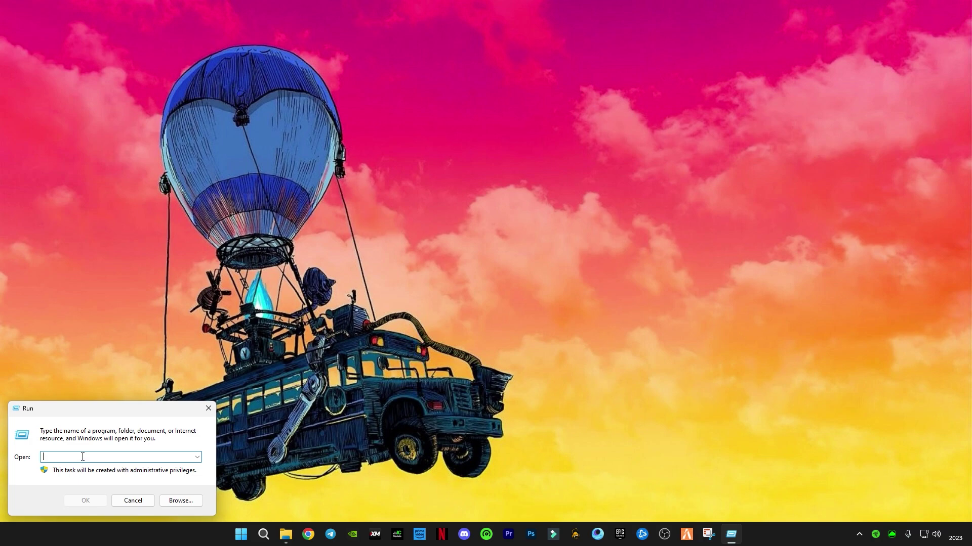
Open C:\Windows\Temp from Run, see it holds only adobegc.log, and close it.
text(temp)
key(Return)
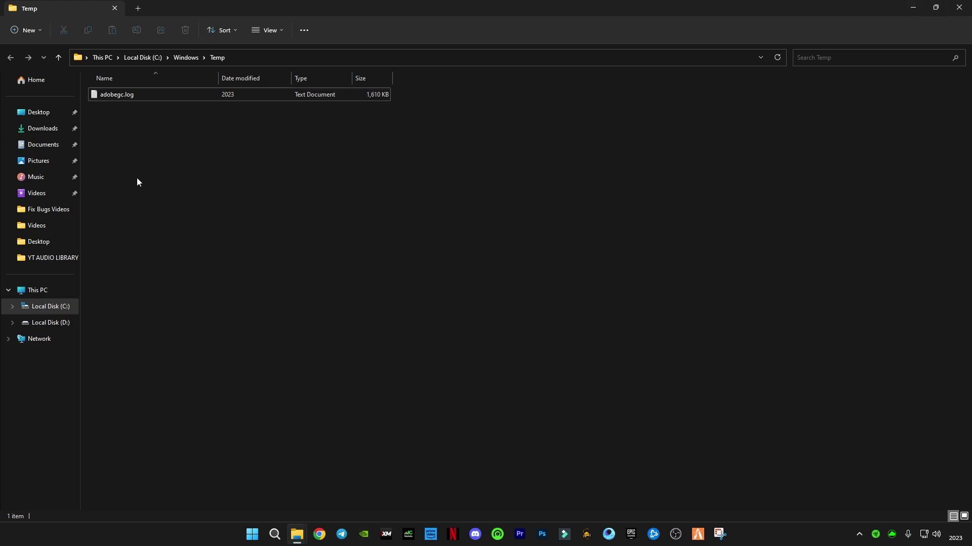
click(959, 7)
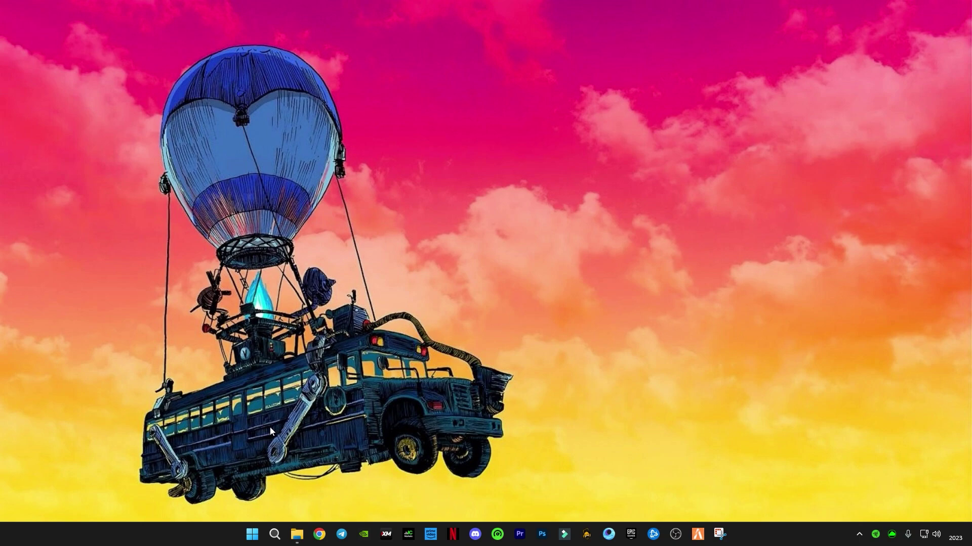
Open %temp% from Run, delete all its items, skip in-use ones, then close it.
key(super+r)
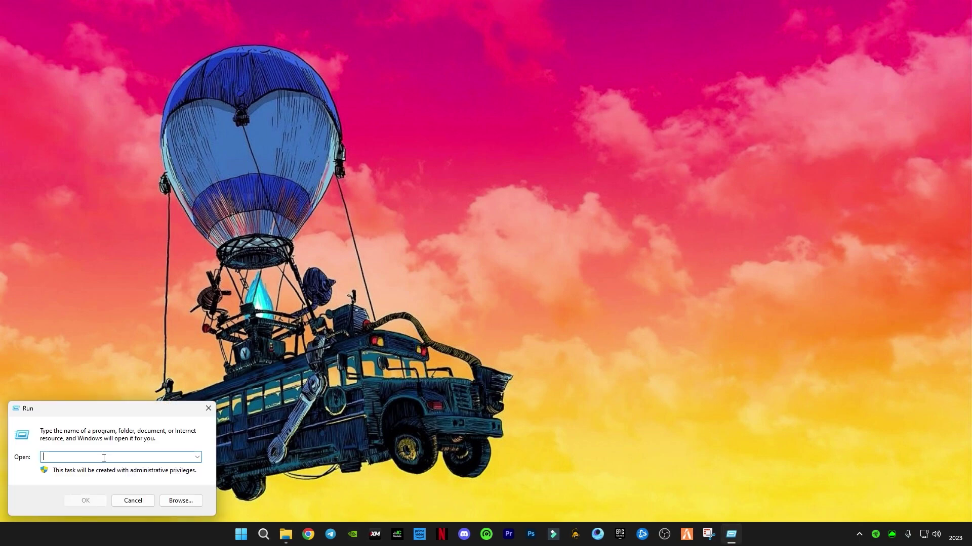
text(%temp%)
key(Return)
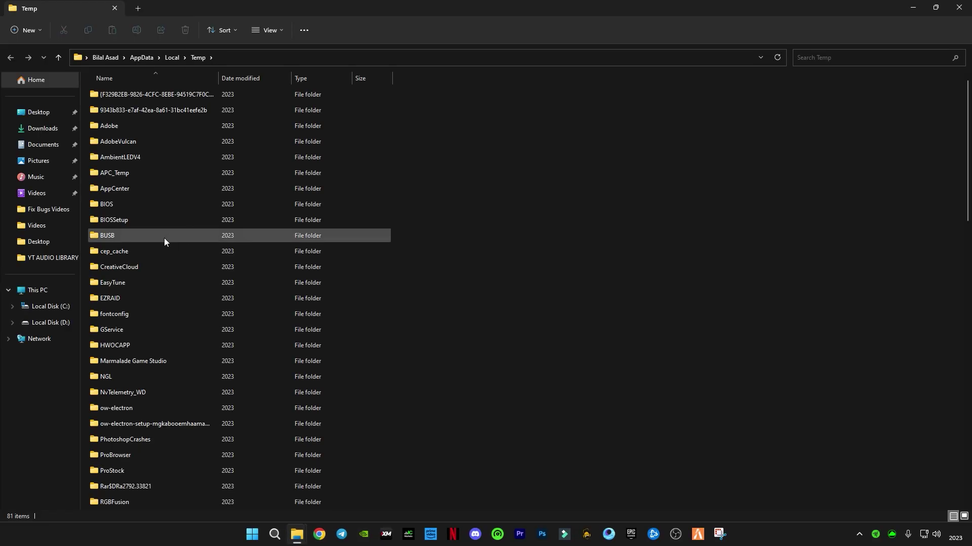
key(ctrl+a)
key(Delete)
key(Return)
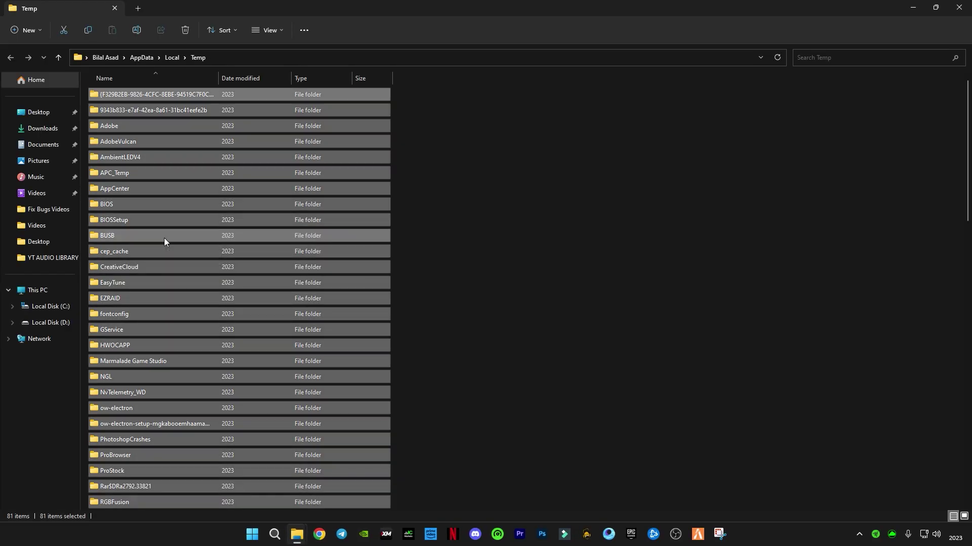
click(389, 224)
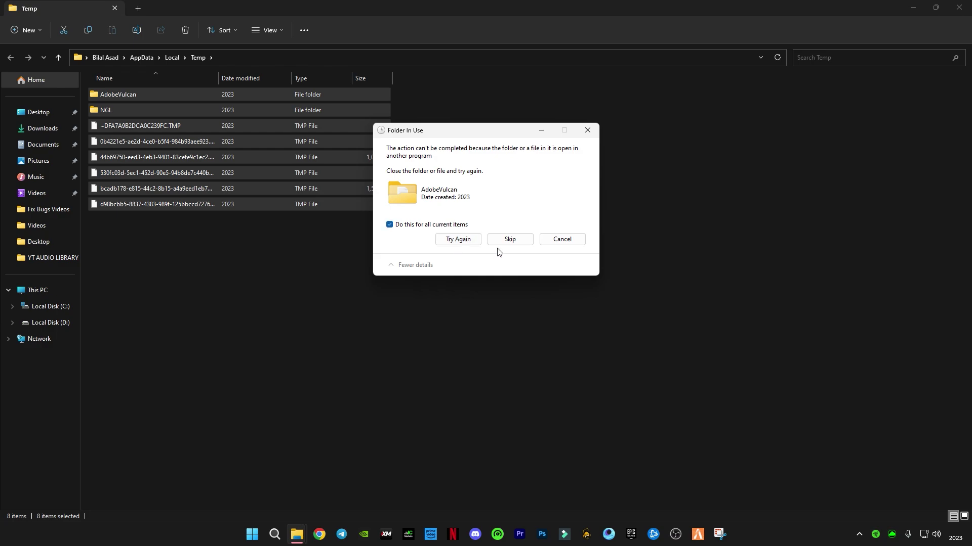
click(506, 240)
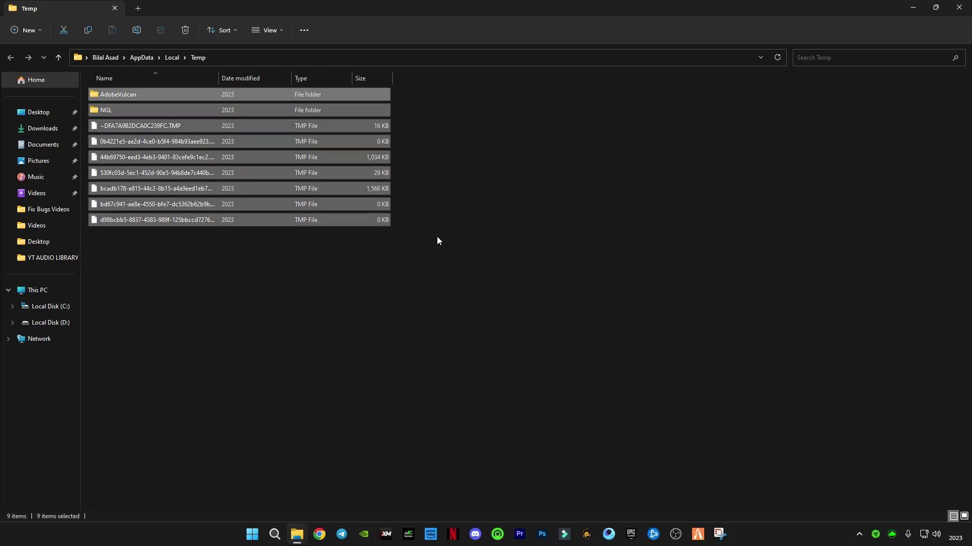
click(959, 7)
Open 'prefetch' from Run, delete all 314 files, skip in-use ones, then close it.
key(super+r)
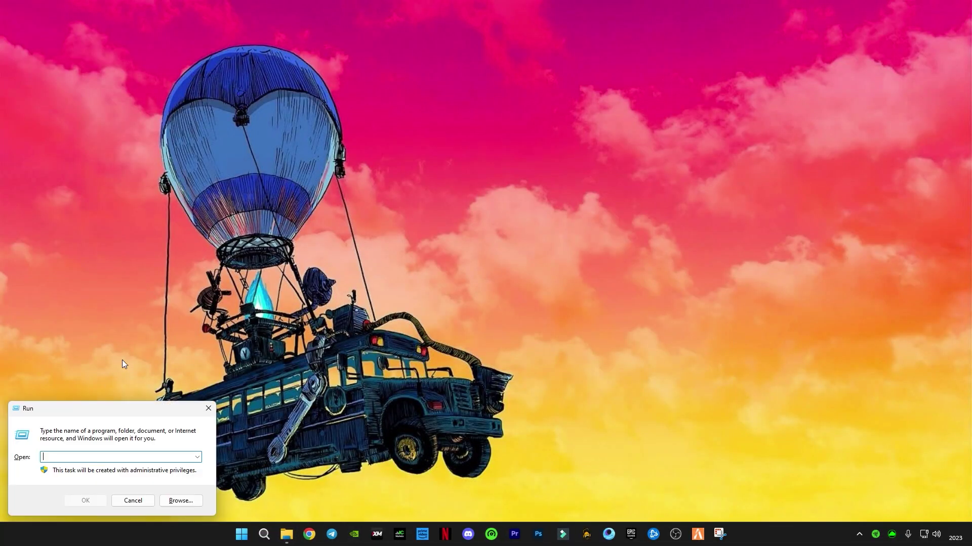
text(prefe)
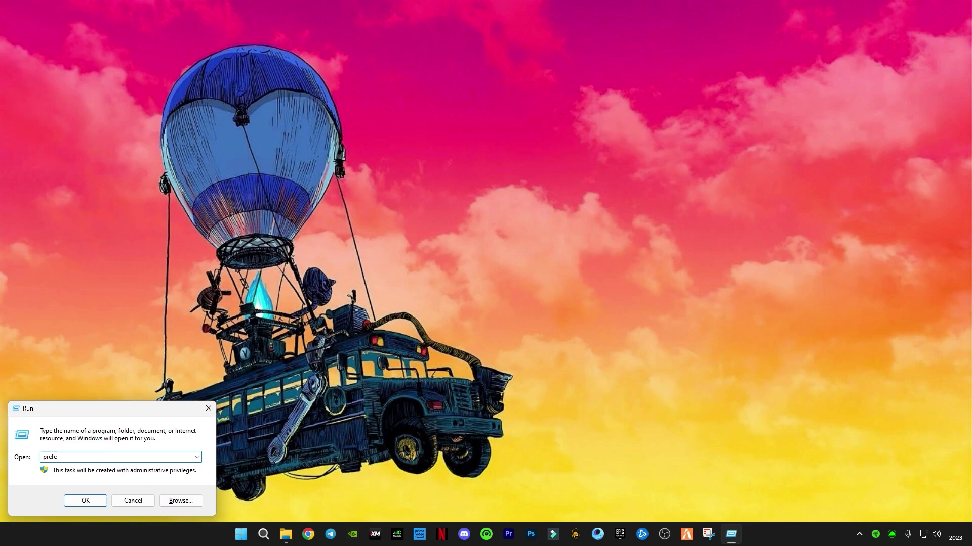
text(tch)
key(Return)
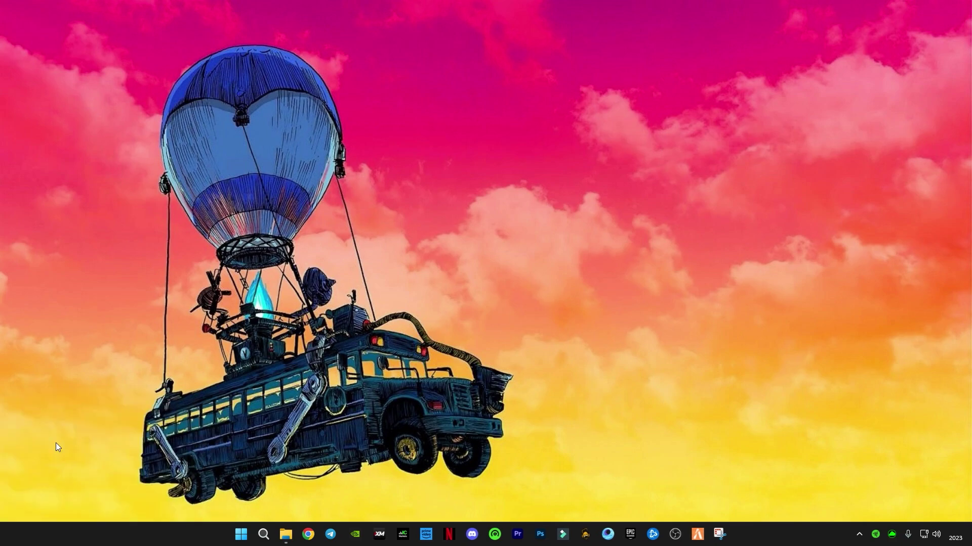
click(132, 273)
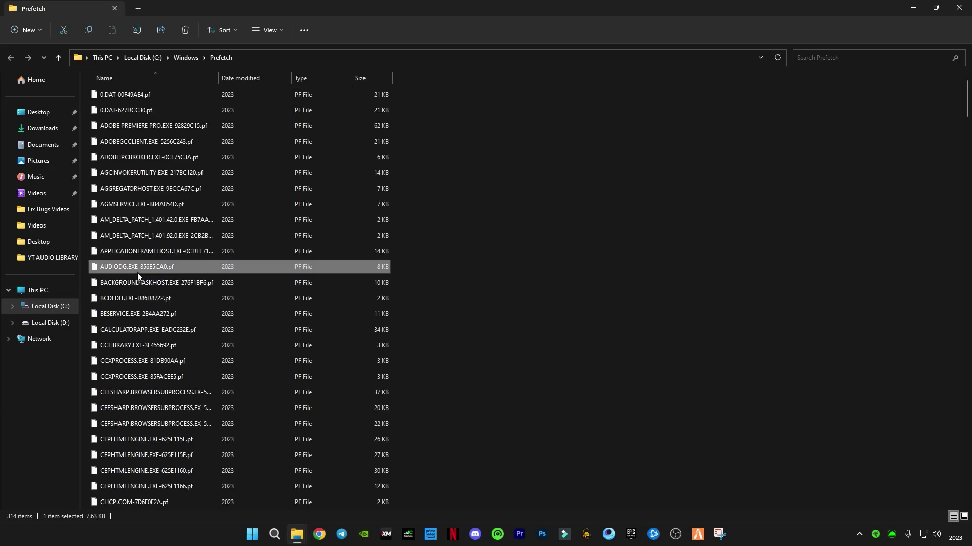
key(ctrl+a)
right_click(137, 272)
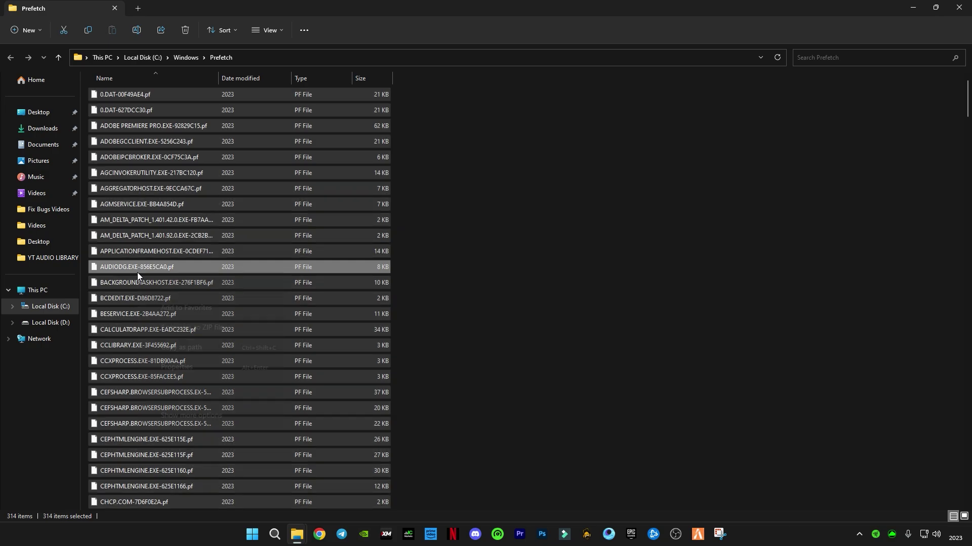
click(229, 285)
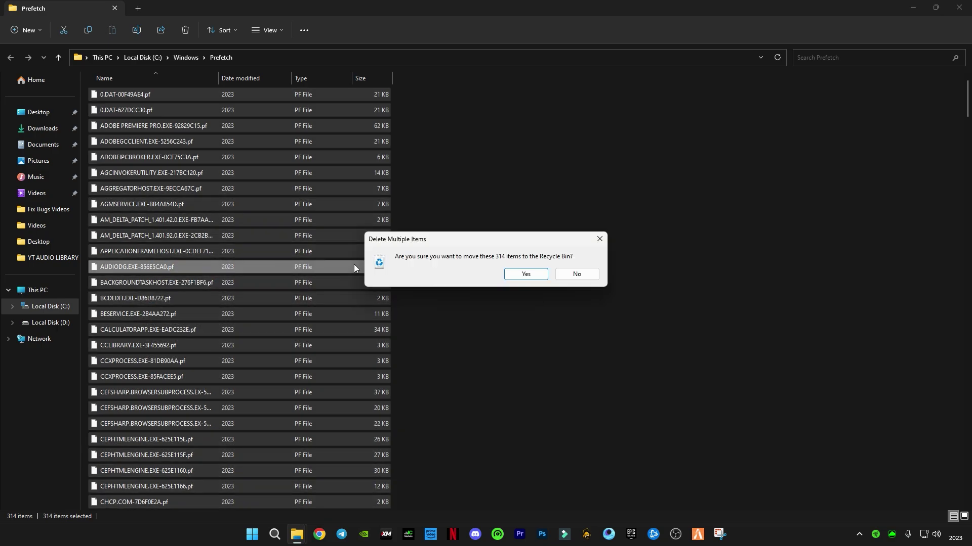
click(515, 280)
click(440, 217)
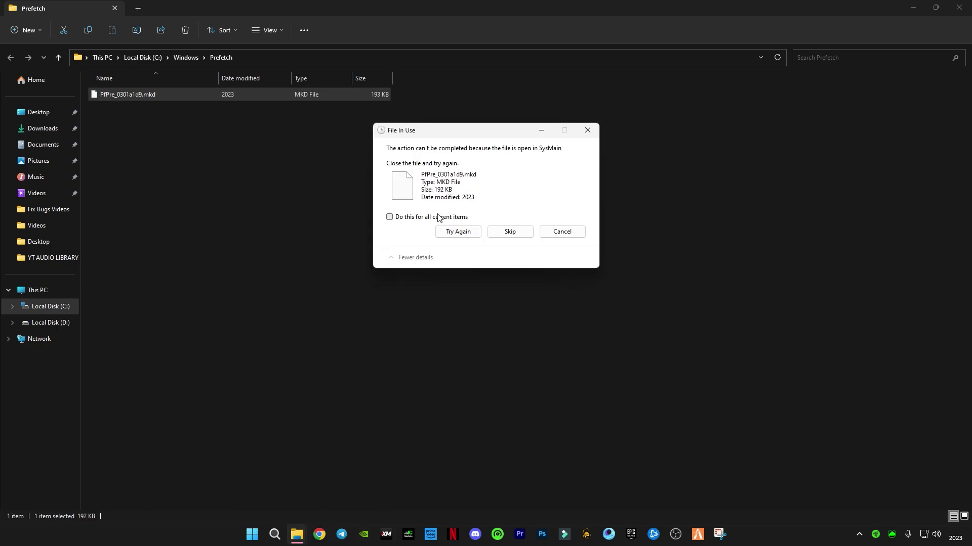
click(530, 234)
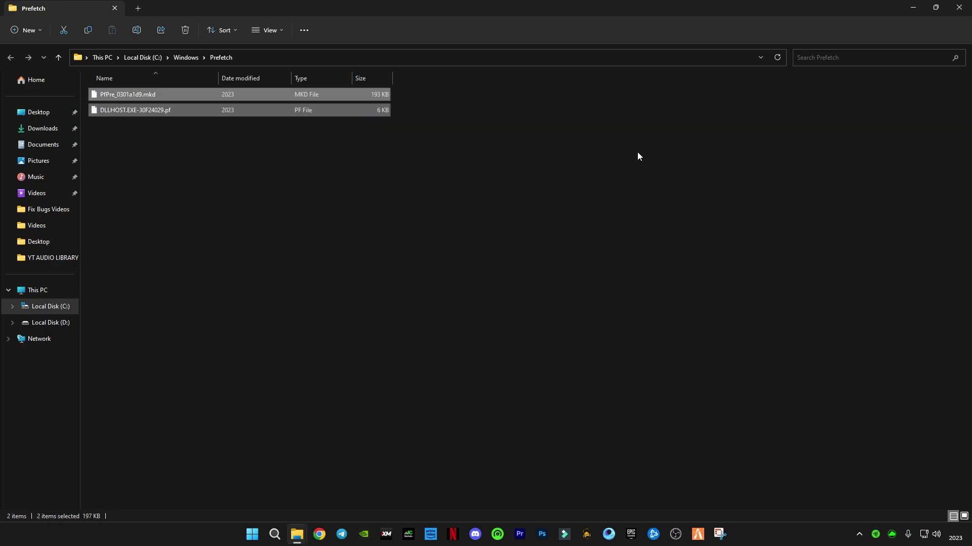
click(959, 8)
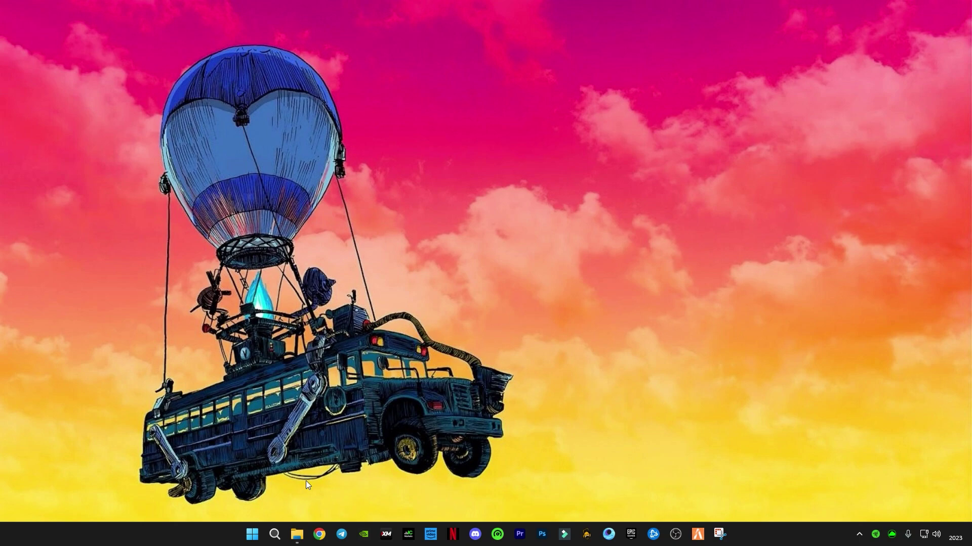
Restore the File Explorer window showing the D: folder with Windows Registry.rar.
click(298, 534)
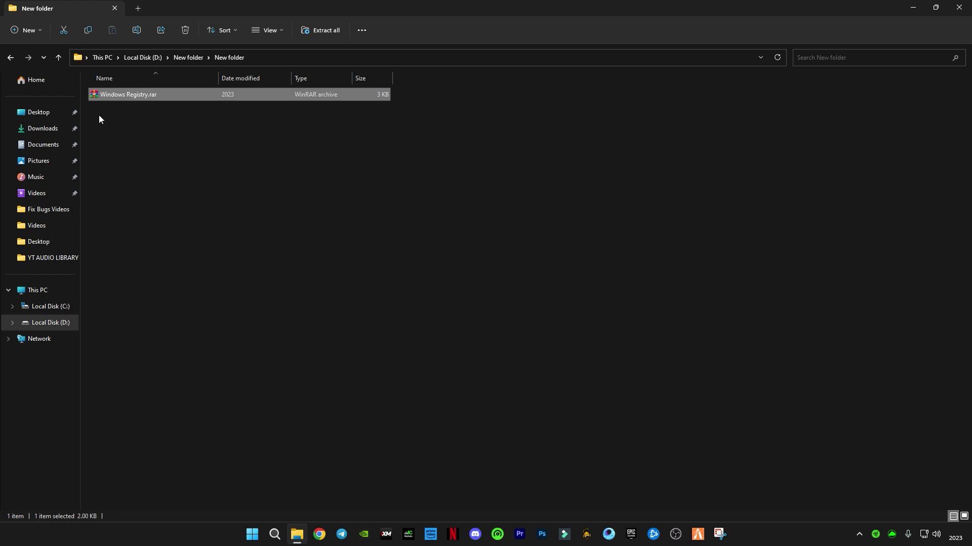
Extract Windows Registry.rar here and open the extracted Windows Registry folder.
right_click(126, 94)
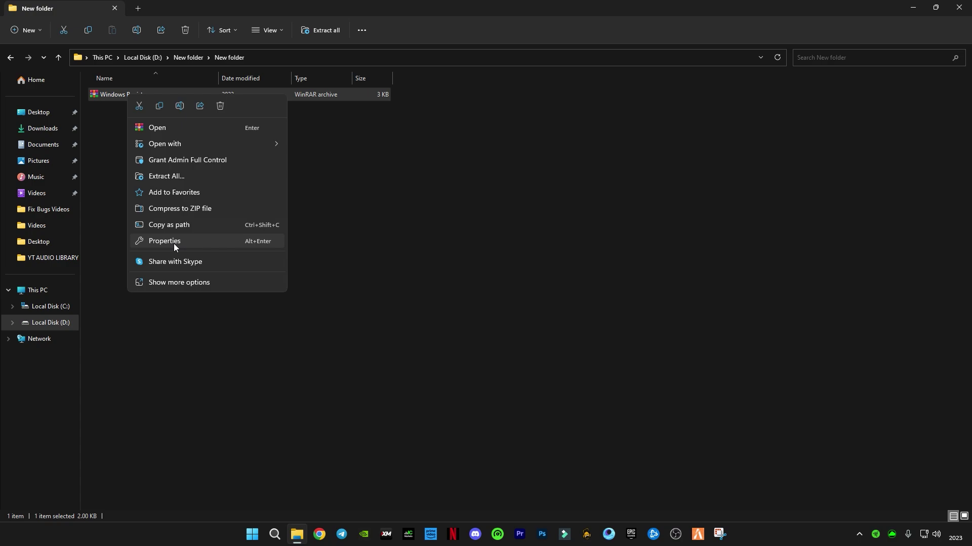
click(178, 281)
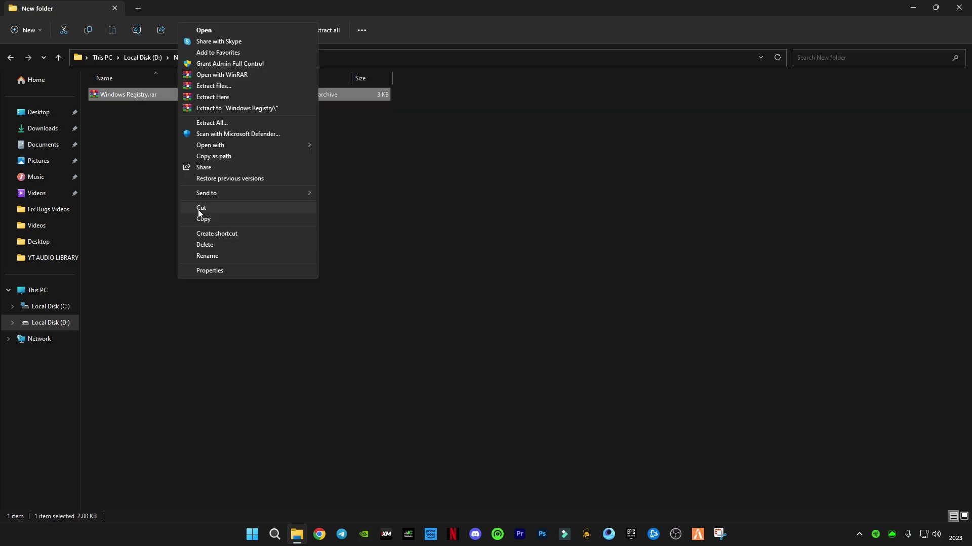
click(207, 96)
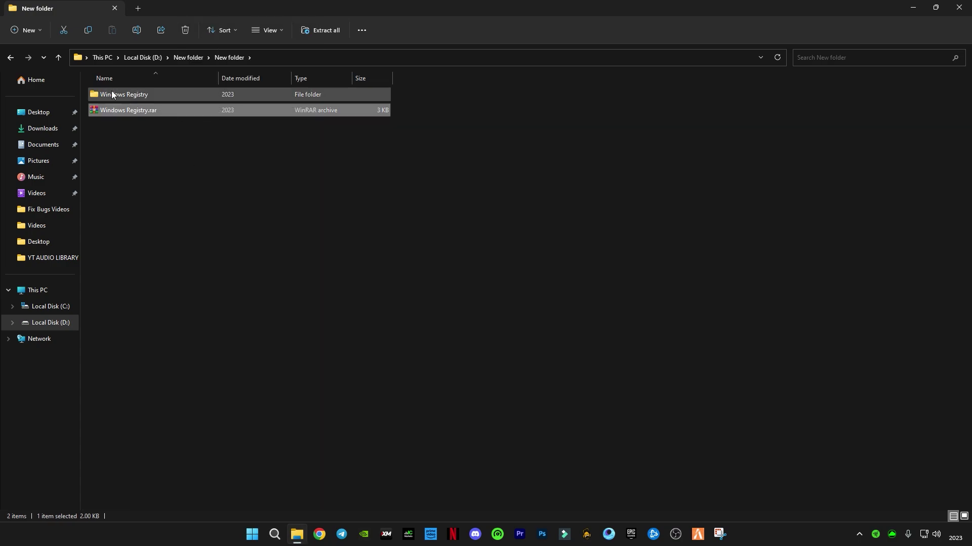
double_click(126, 95)
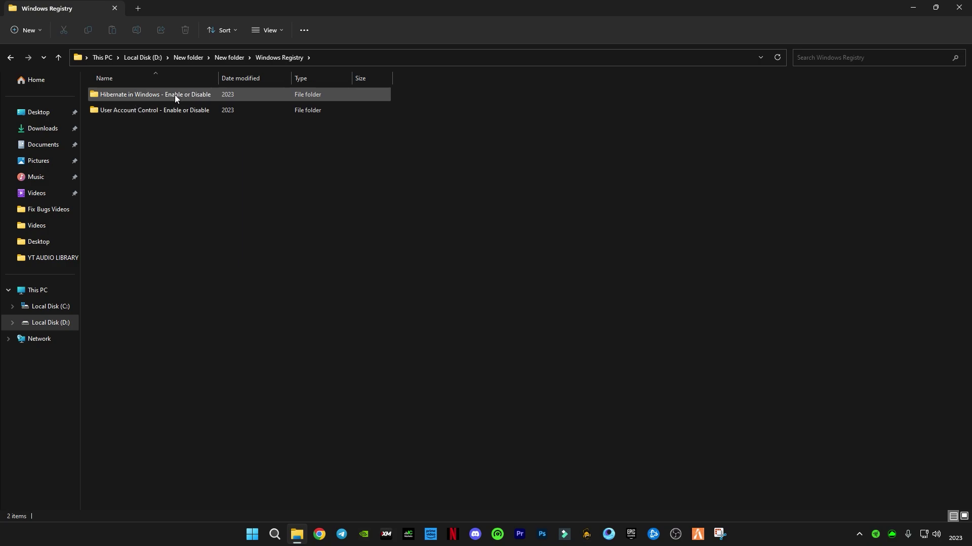
Run Disable Hibernate.reg from the Hibernate folder and confirm the registry import.
double_click(133, 92)
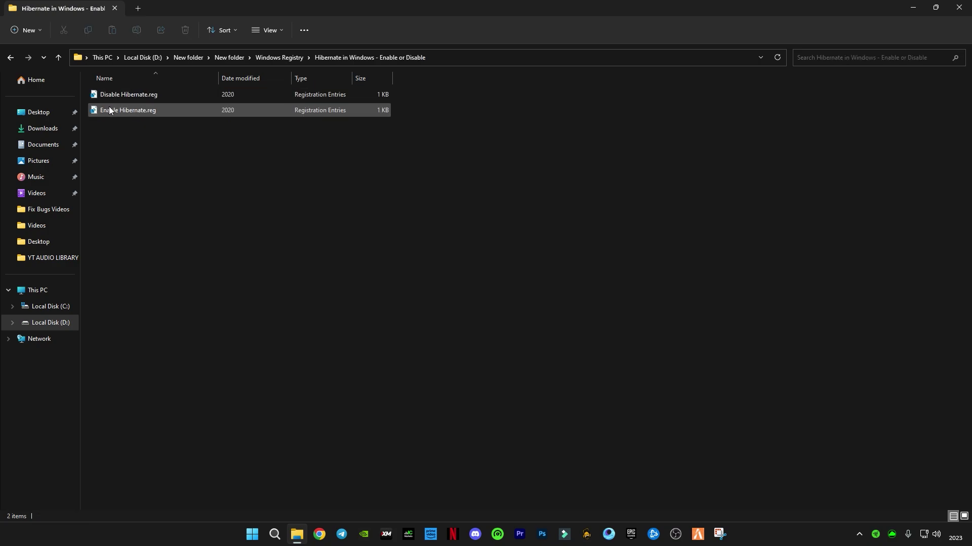
double_click(133, 95)
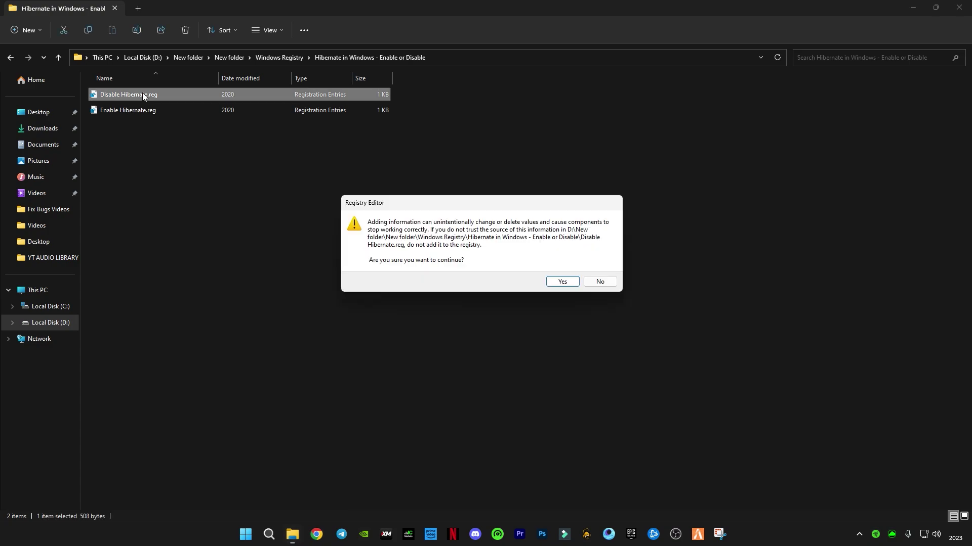
click(567, 282)
click(587, 272)
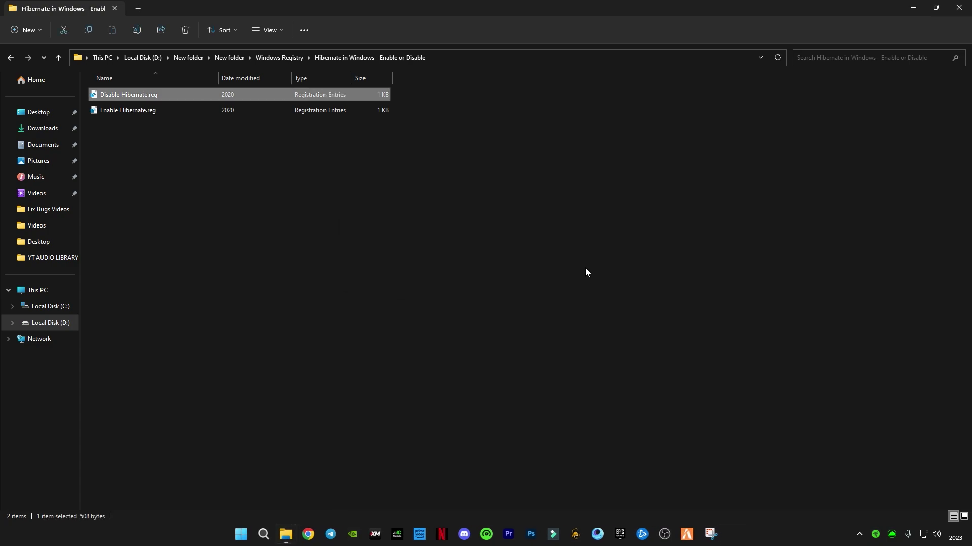
Run Disable User Account Control.reg from the UAC folder and confirm the registry import.
click(14, 59)
click(120, 115)
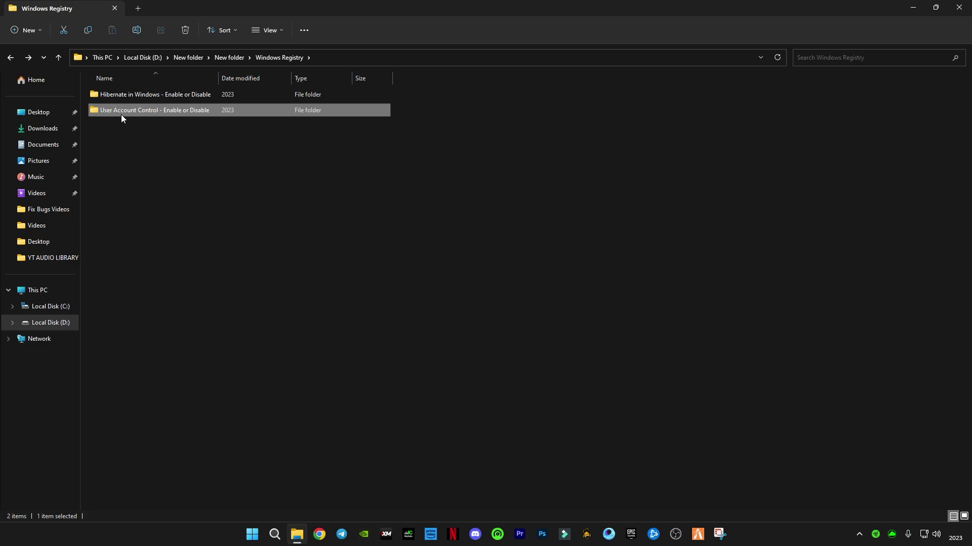
double_click(120, 115)
double_click(101, 95)
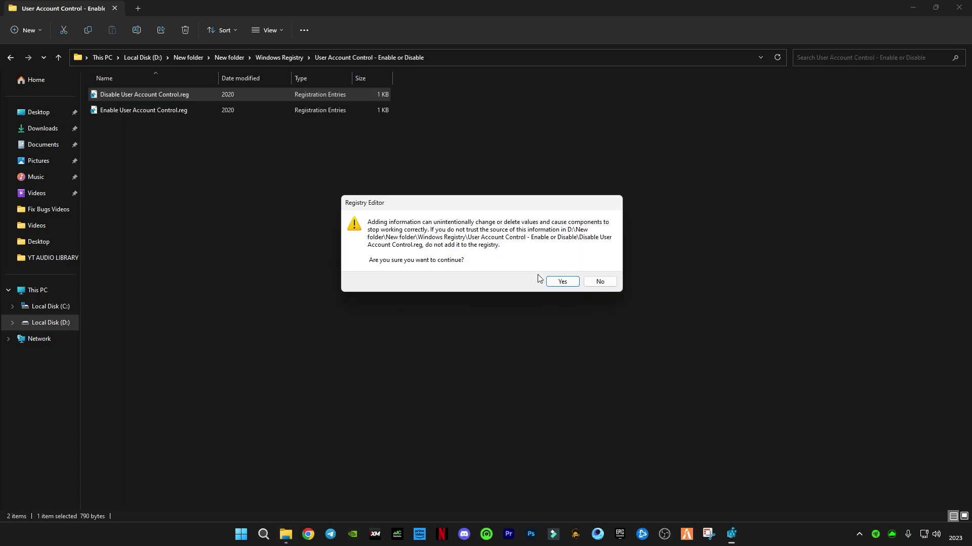
click(560, 281)
click(595, 270)
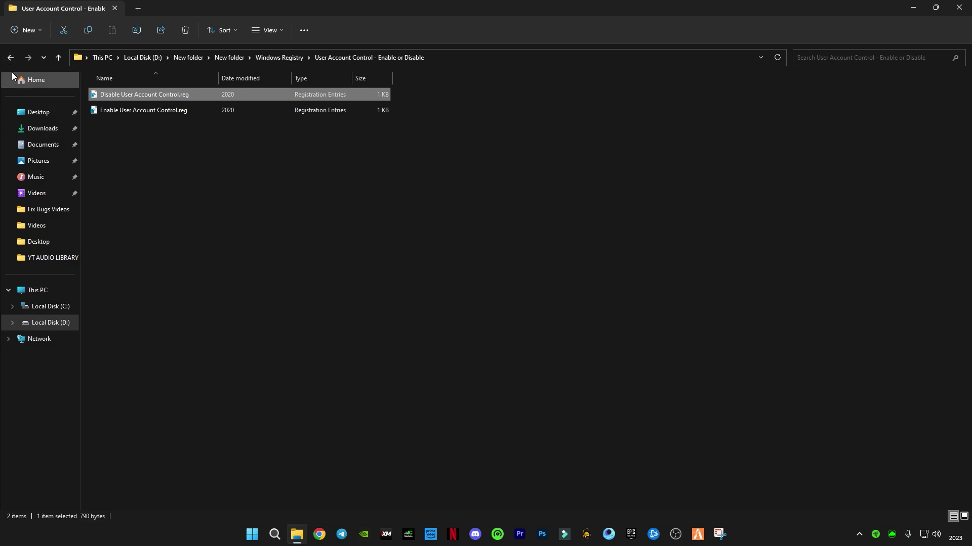
Revisit the Hibernate folder, select Enable Hibernate.reg, and close File Explorer.
click(11, 57)
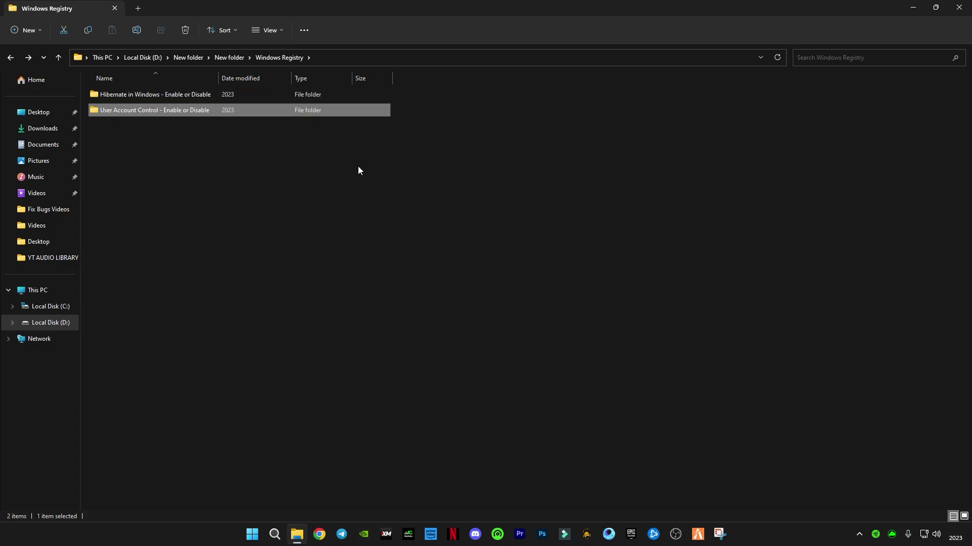
double_click(209, 96)
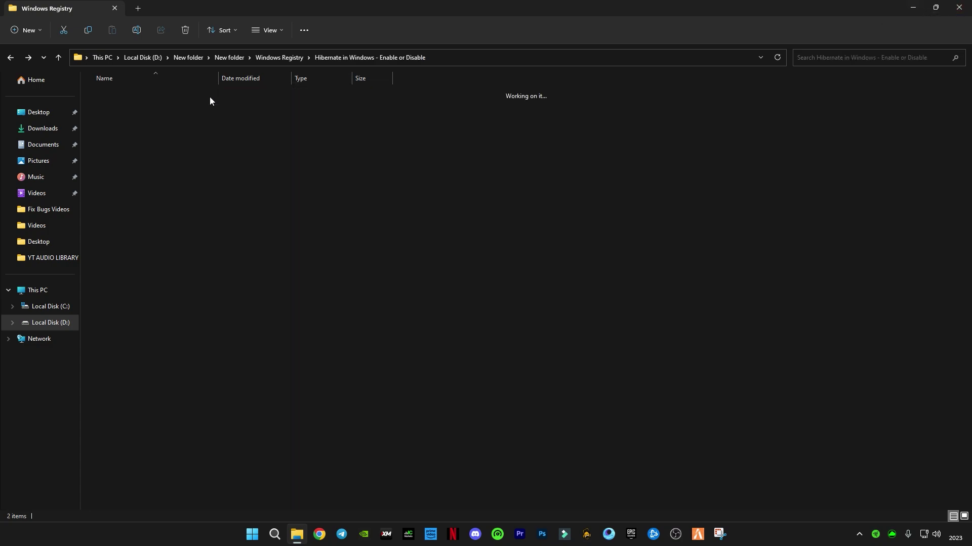
click(108, 115)
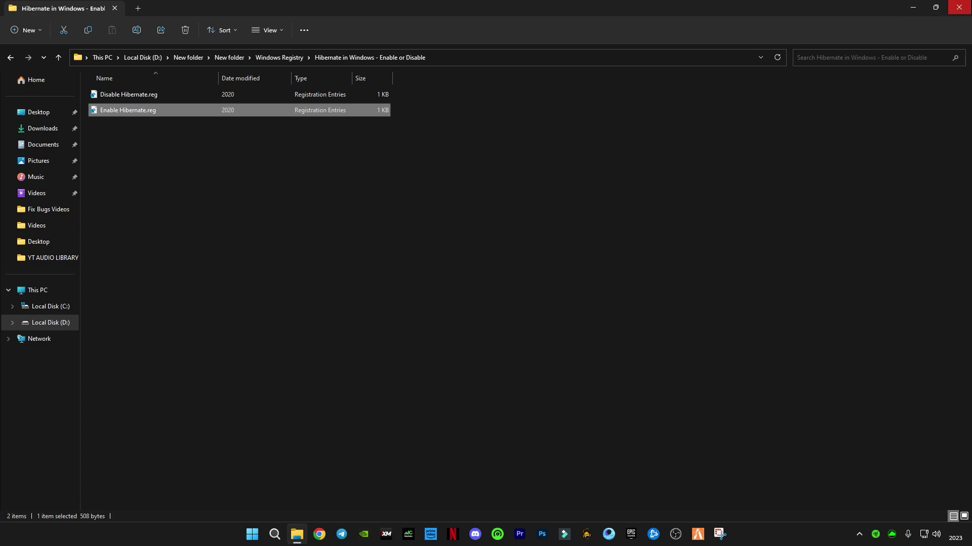
click(959, 7)
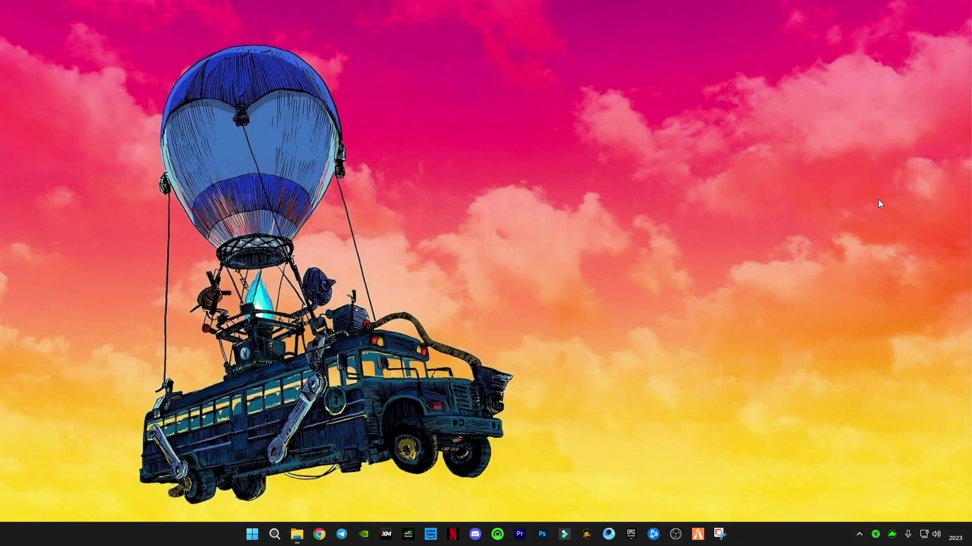
Reach Advanced network settings from the tray network icon, briefly viewing Advanced sharing settings.
right_click(924, 534)
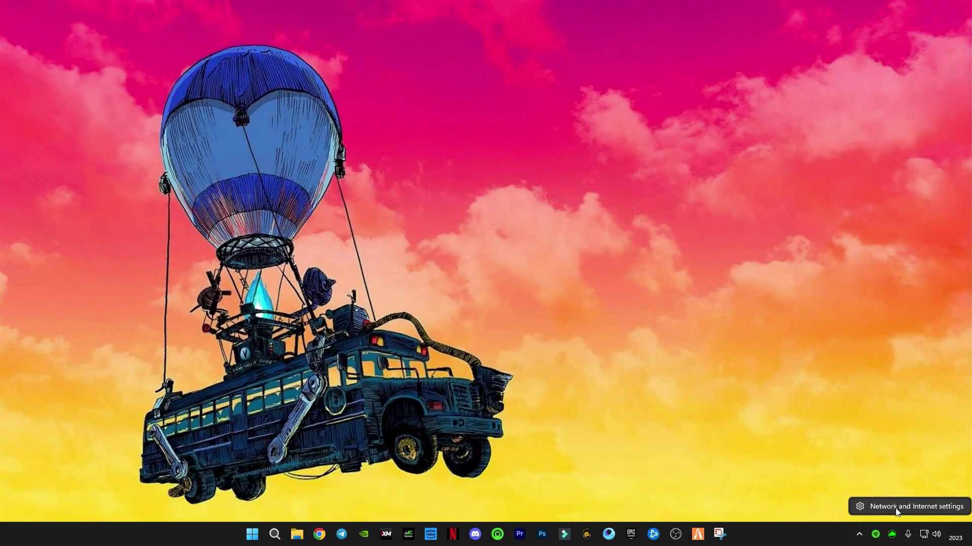
click(898, 510)
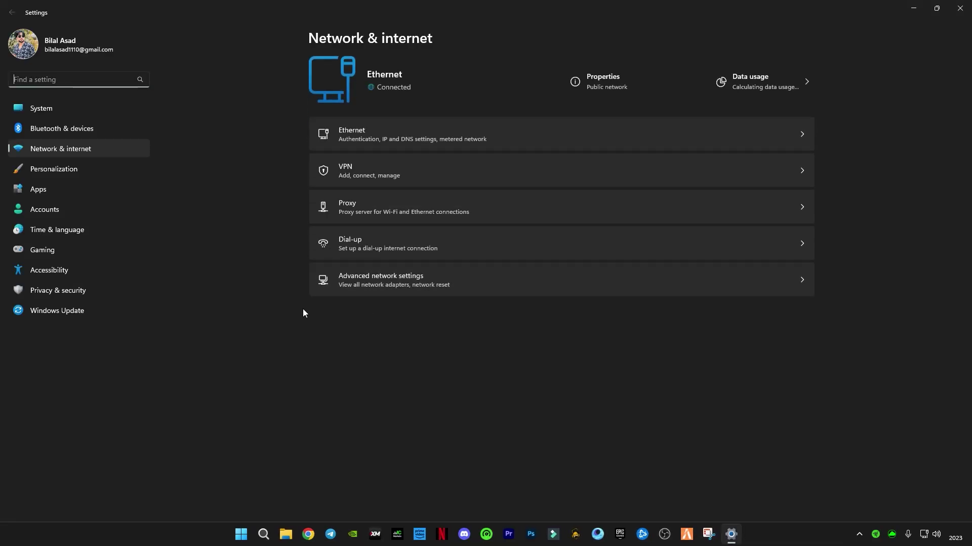
click(352, 276)
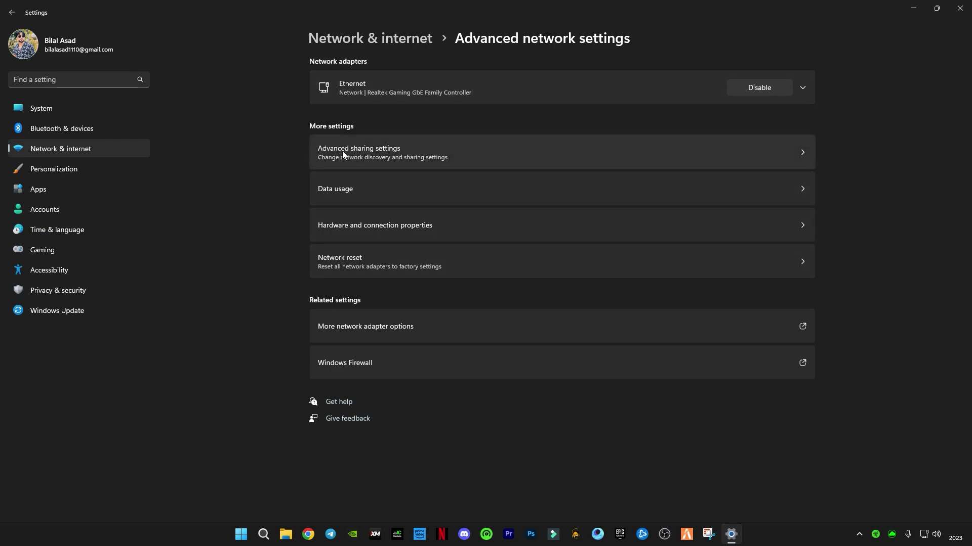
click(378, 148)
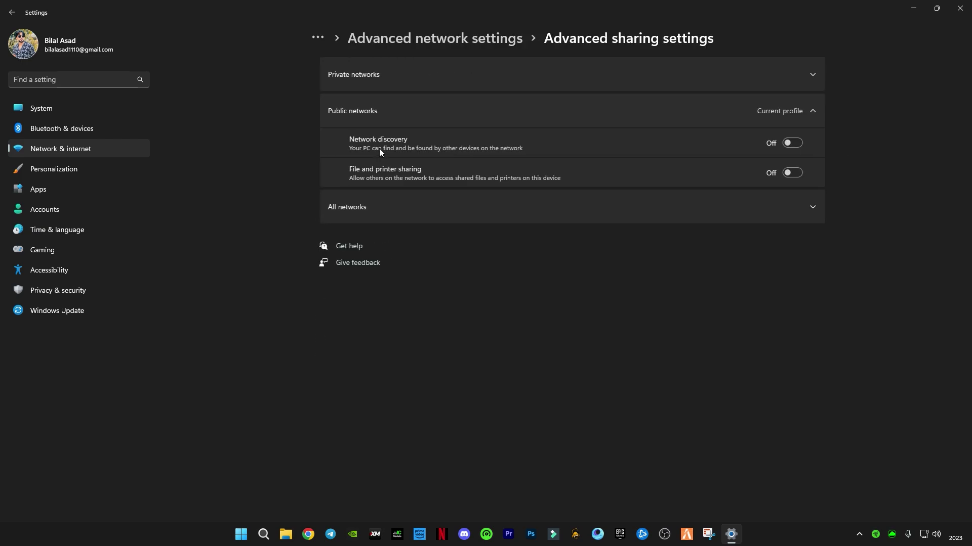
key(alt+Left)
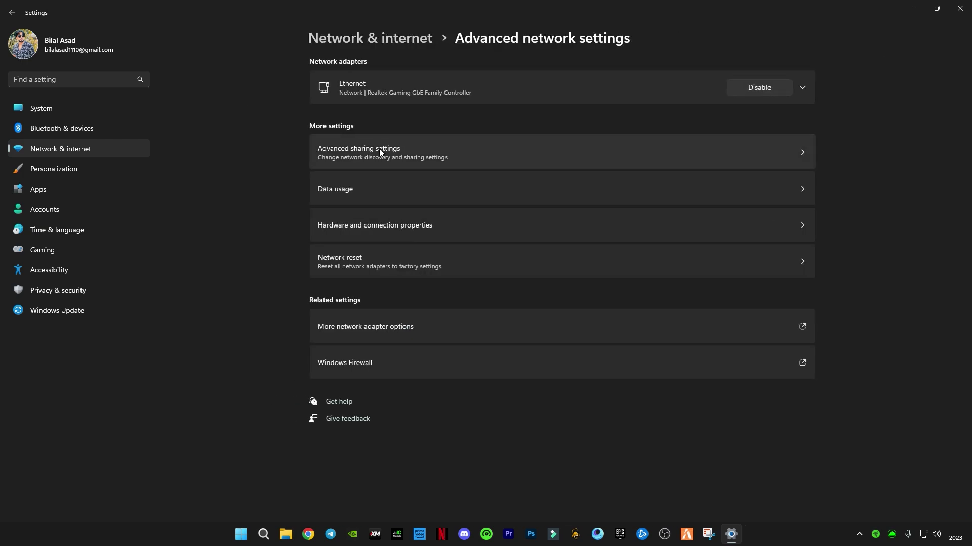
Open the Ethernet adapter's Internet Protocol Version 4 (TCP/IPv4) Properties from Network Connections.
click(358, 329)
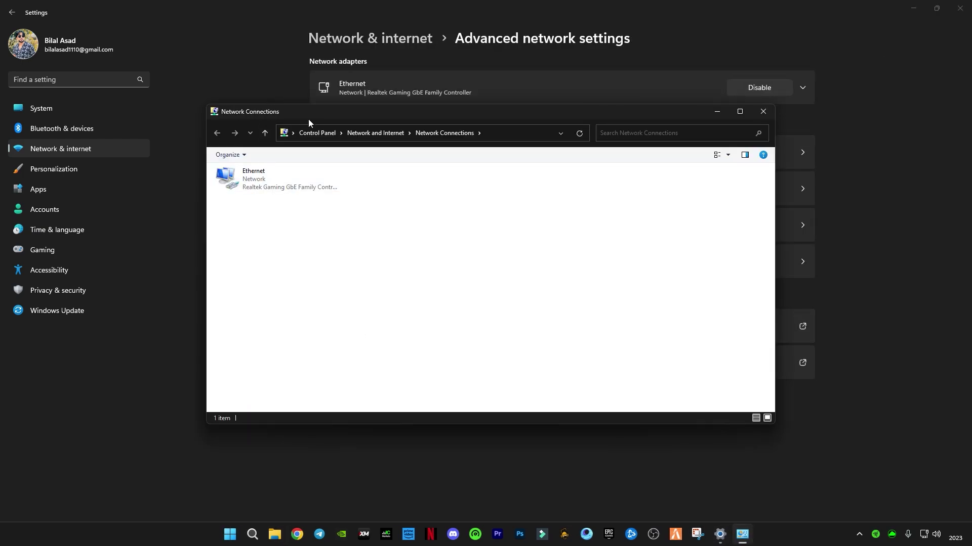
drag(314, 112, 411, 157)
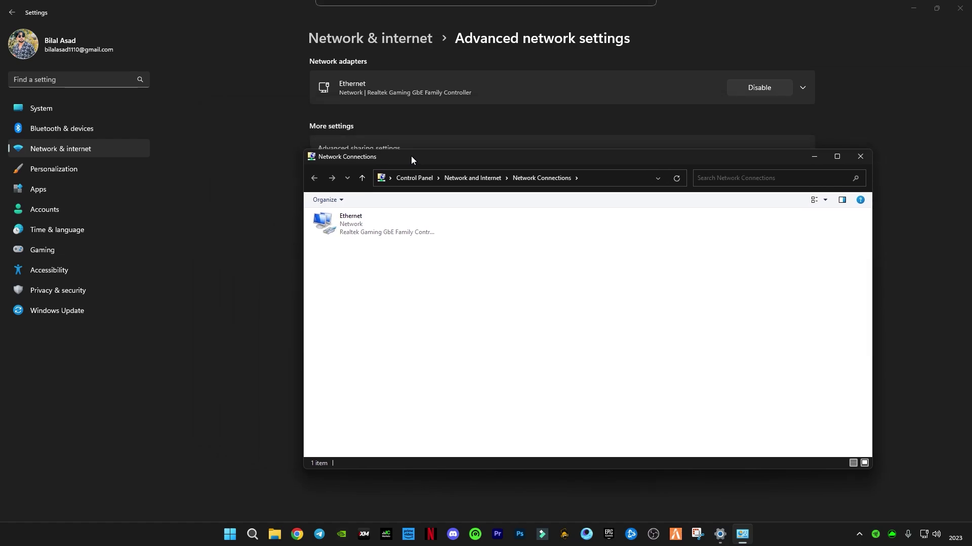
right_click(349, 229)
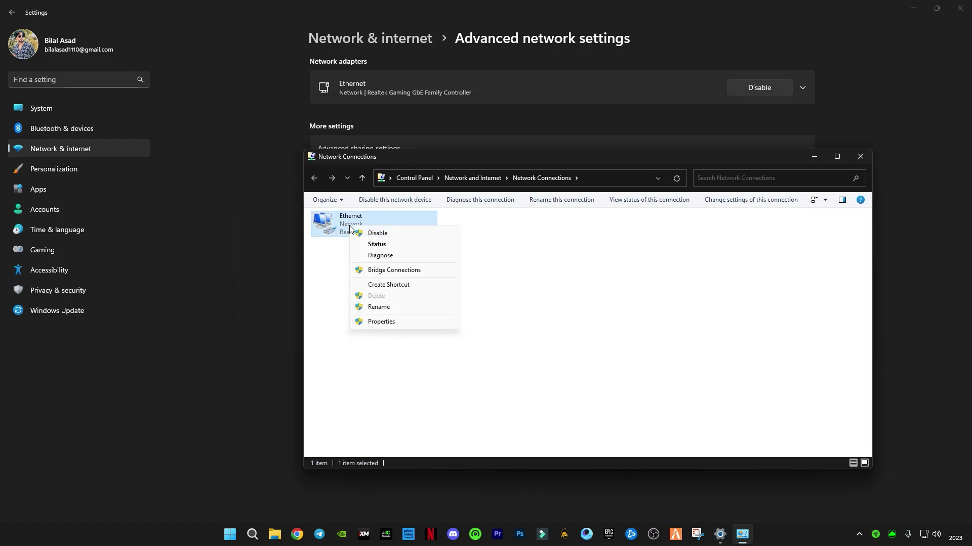
click(381, 324)
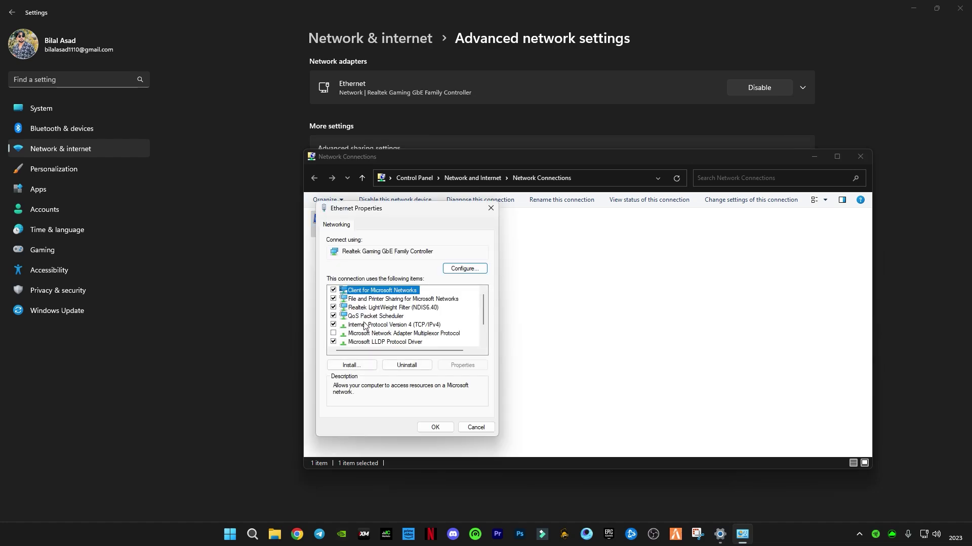
click(377, 325)
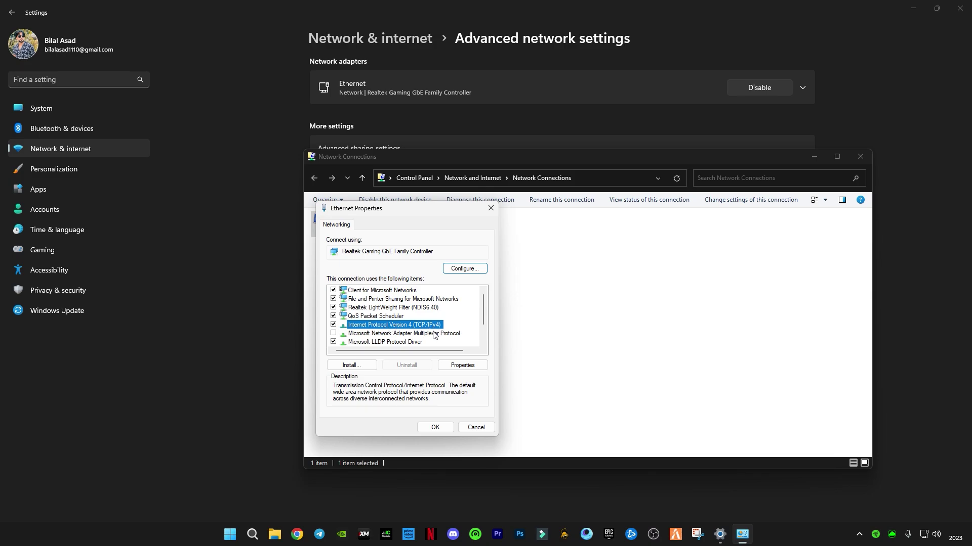
click(457, 367)
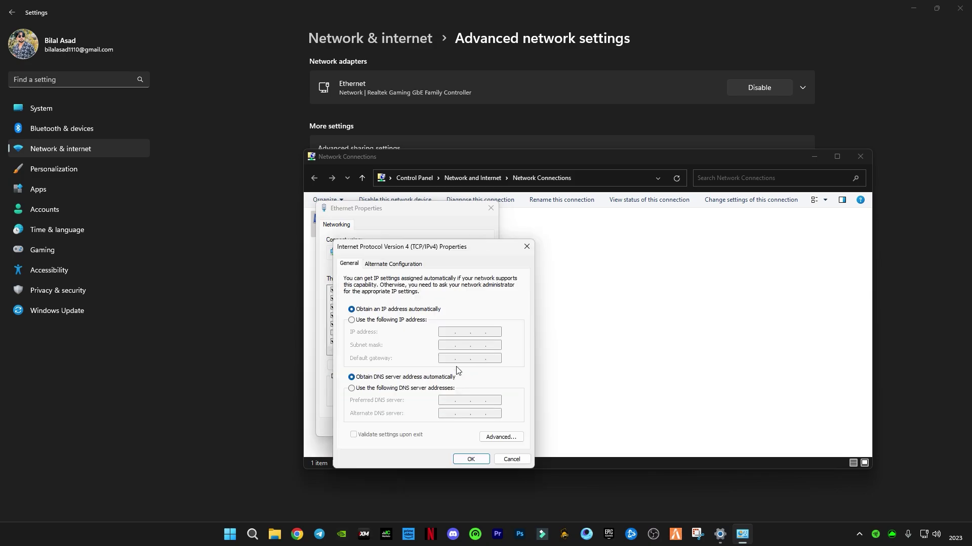
Set Ethernet IPv4 DNS to preferred 1.1.1.1 and alternate 1.0.0.1, then save and close properties.
click(352, 389)
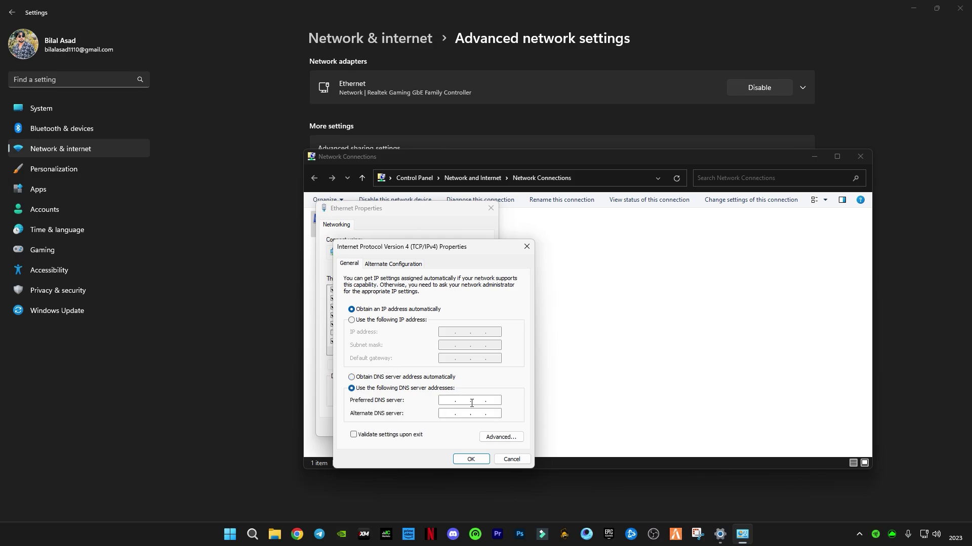
text(1.1.1.1)
click(448, 414)
text(1.0.0.1)
click(470, 460)
click(438, 429)
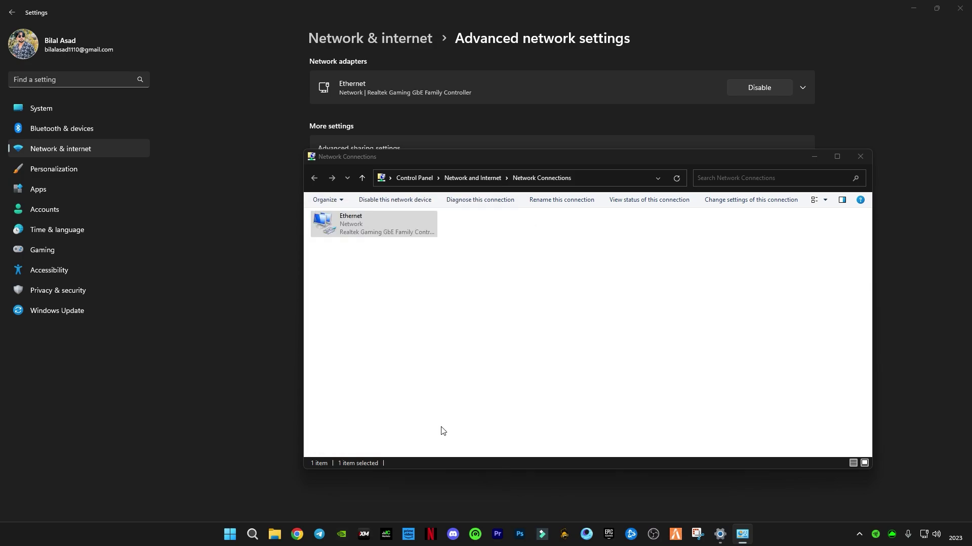
click(860, 157)
click(960, 8)
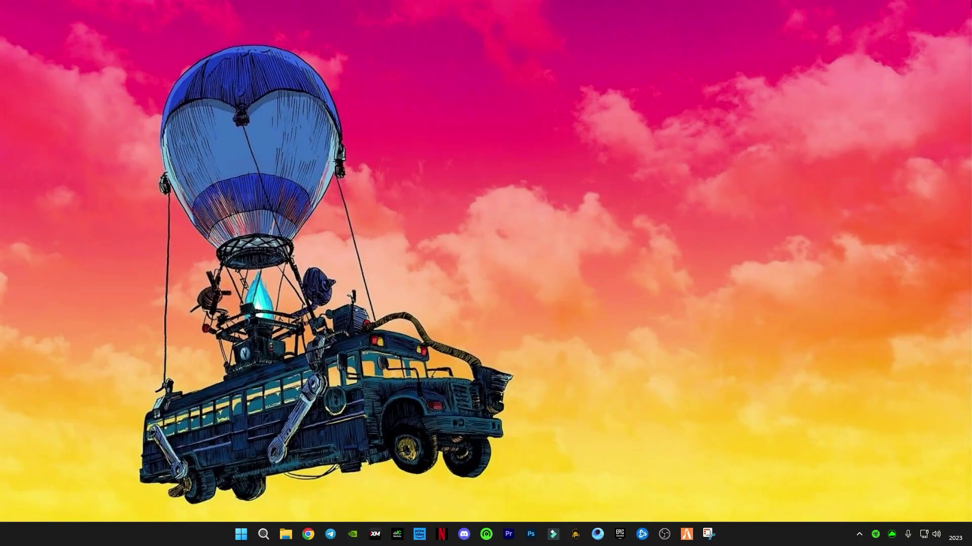
click(859, 534)
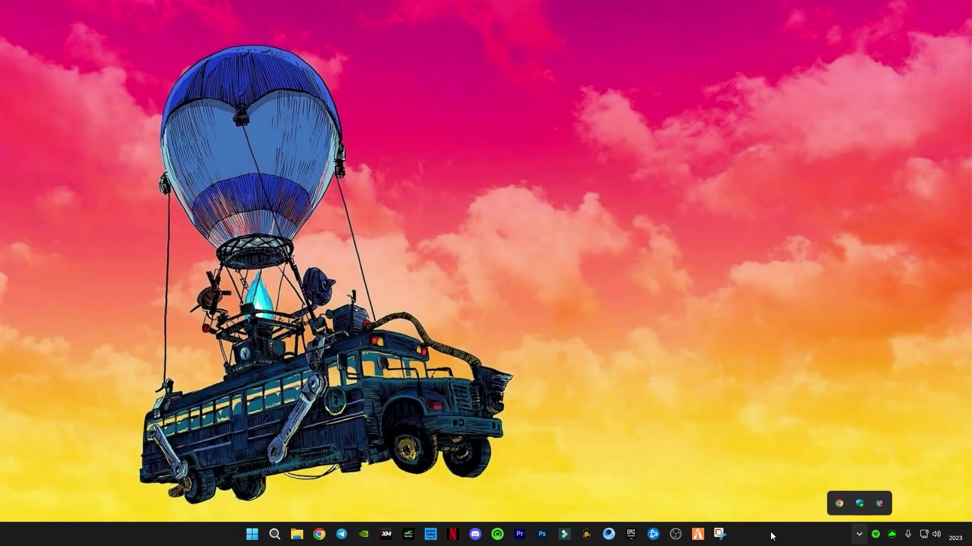
click(688, 440)
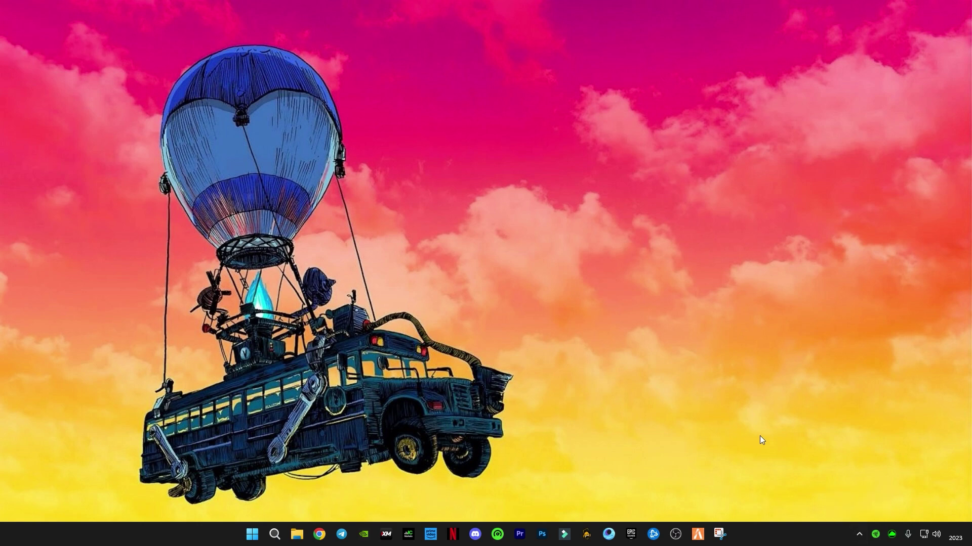